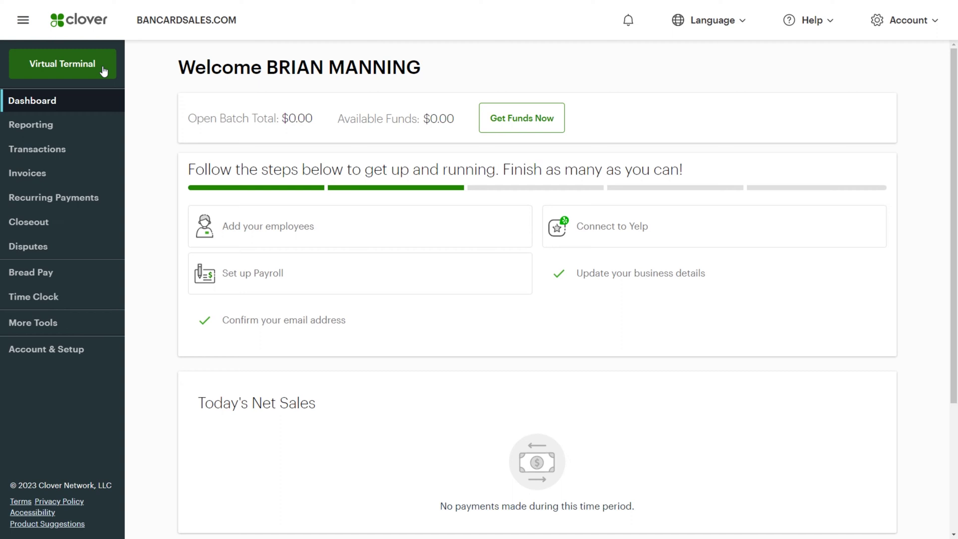
Open the Virtual Terminal, review transaction types keeping Take payment, then go to Account & Setup
click(104, 72)
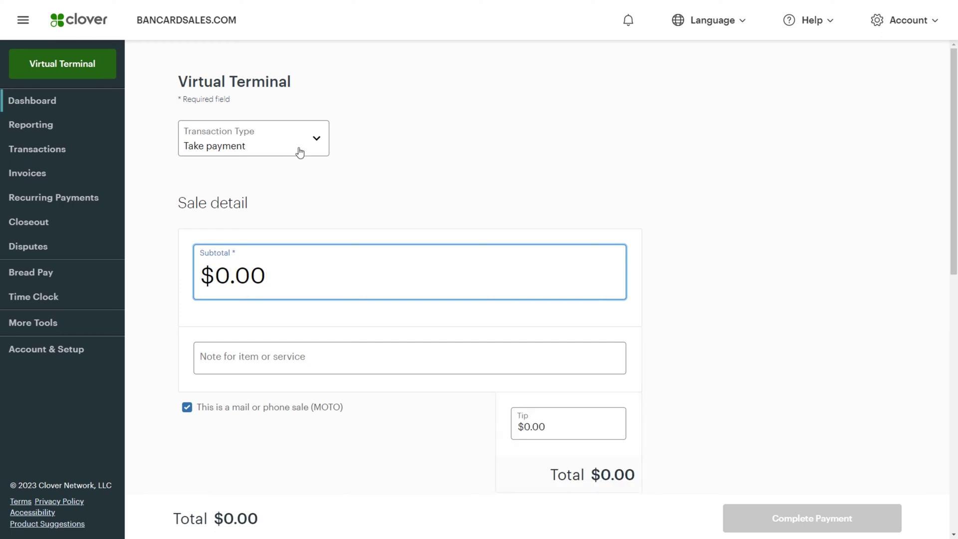
click(314, 142)
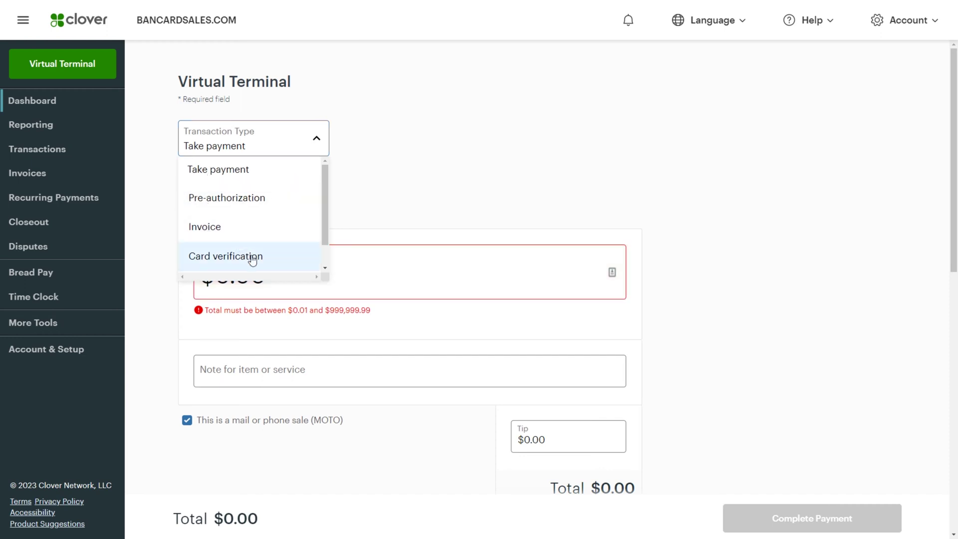
scroll(252, 259, down, 1)
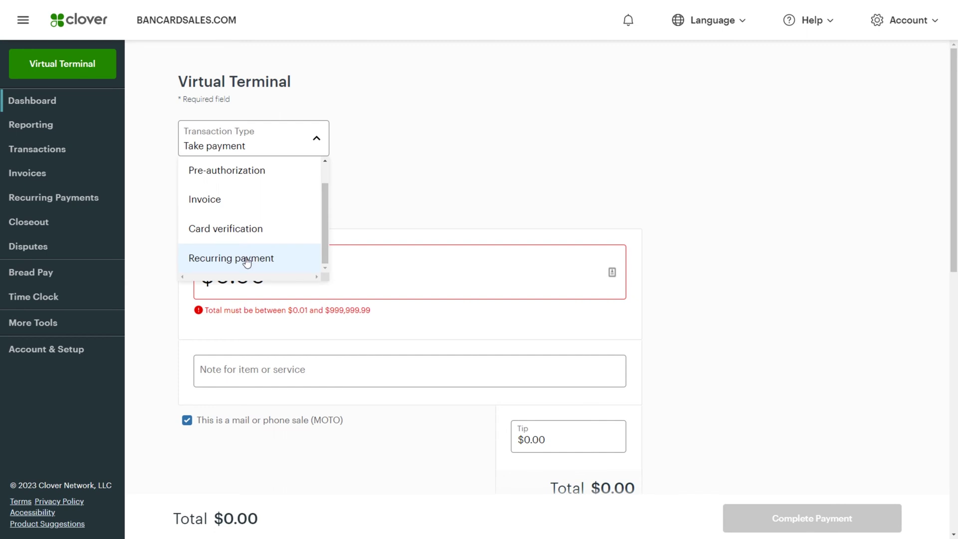
scroll(247, 259, up, 1)
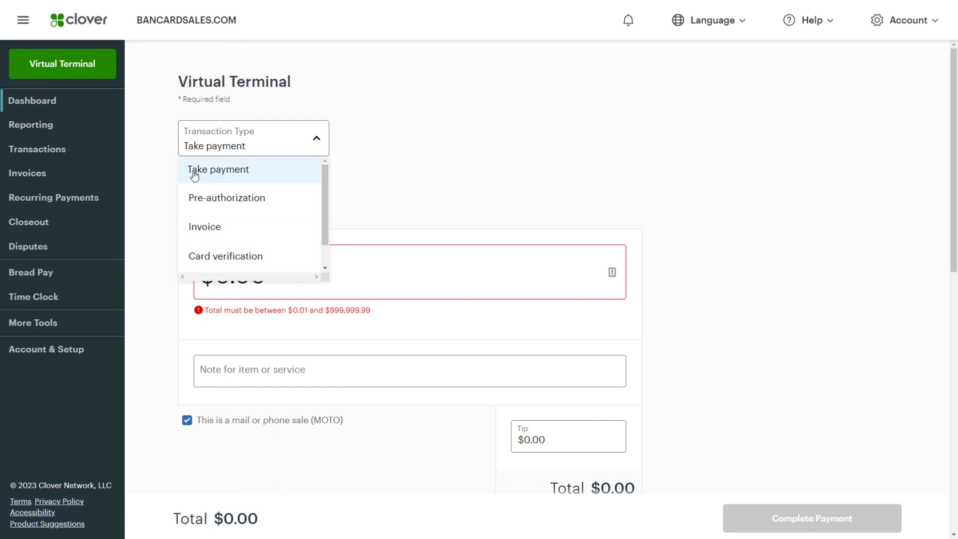
click(161, 199)
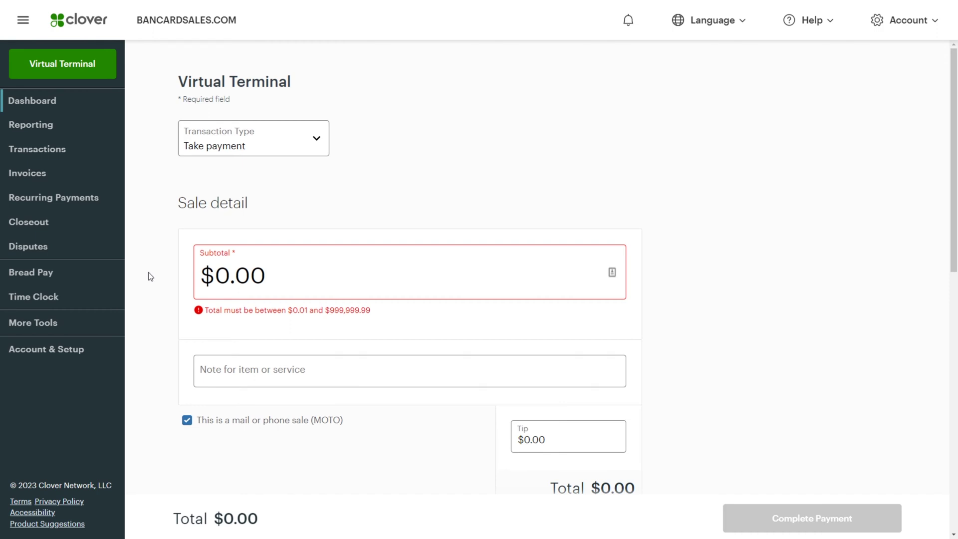
click(51, 354)
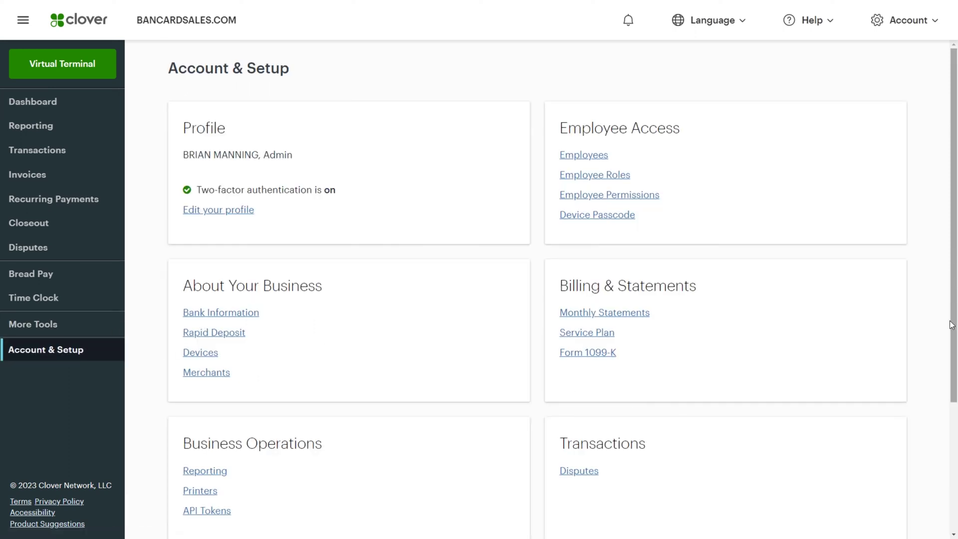
In the Virtual Terminal setup settings, disable the verification, tip and sales tax options
drag(951, 324, 951, 403)
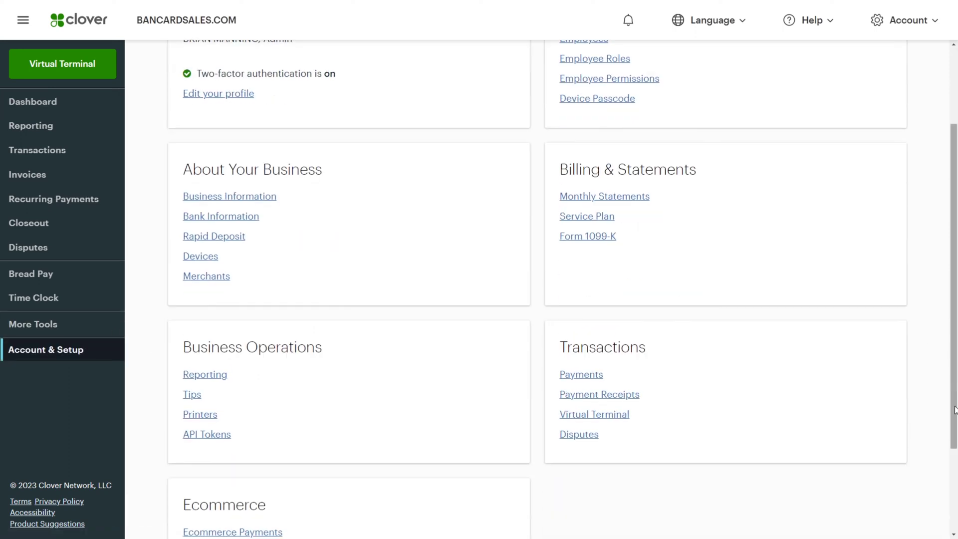
click(596, 415)
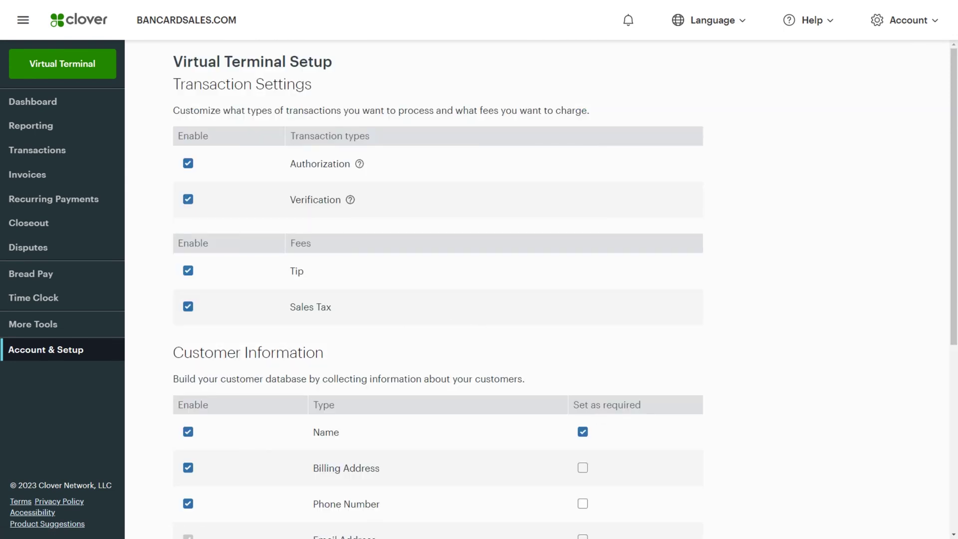
click(188, 165)
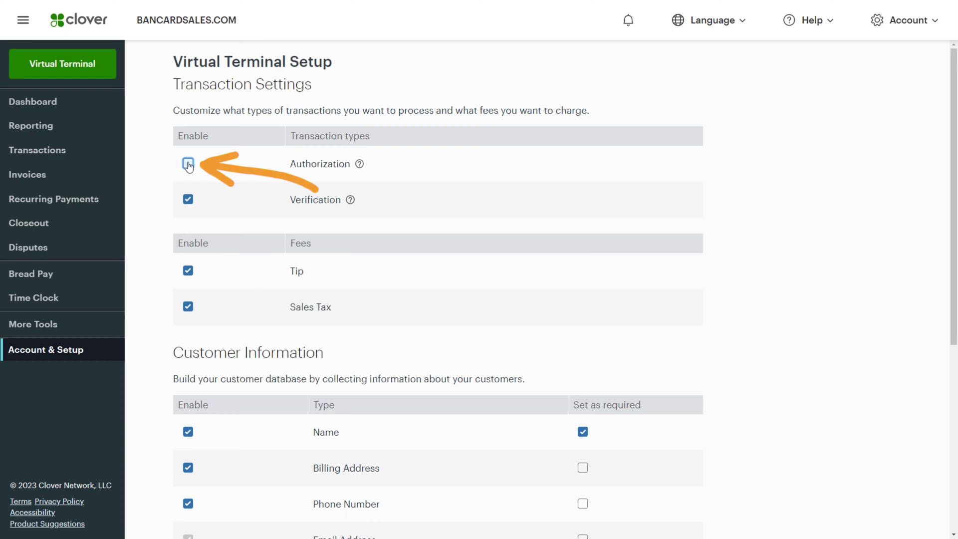
click(188, 164)
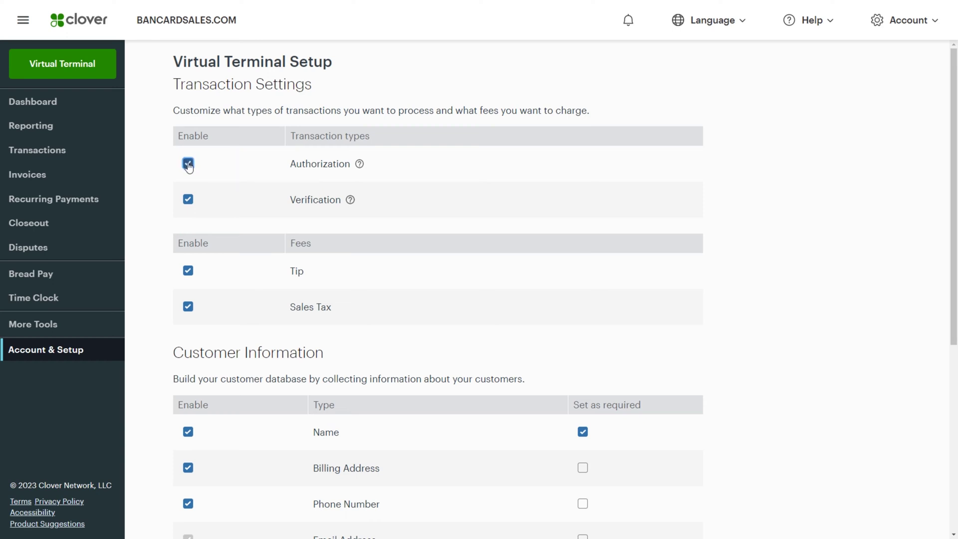
click(188, 200)
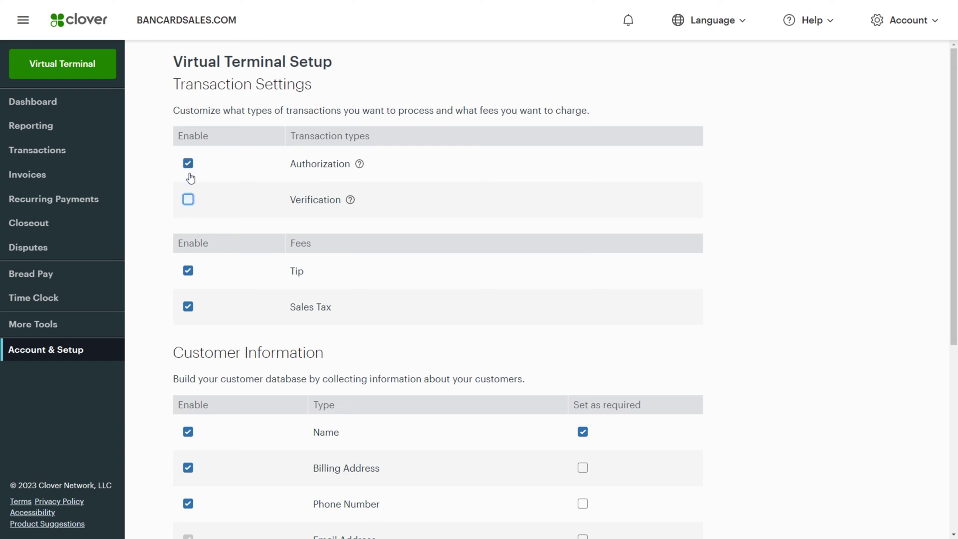
click(190, 273)
click(188, 308)
Leave billing address optional, save the settings, and return to the Virtual Terminal
scroll(587, 355, down, 3)
click(583, 319)
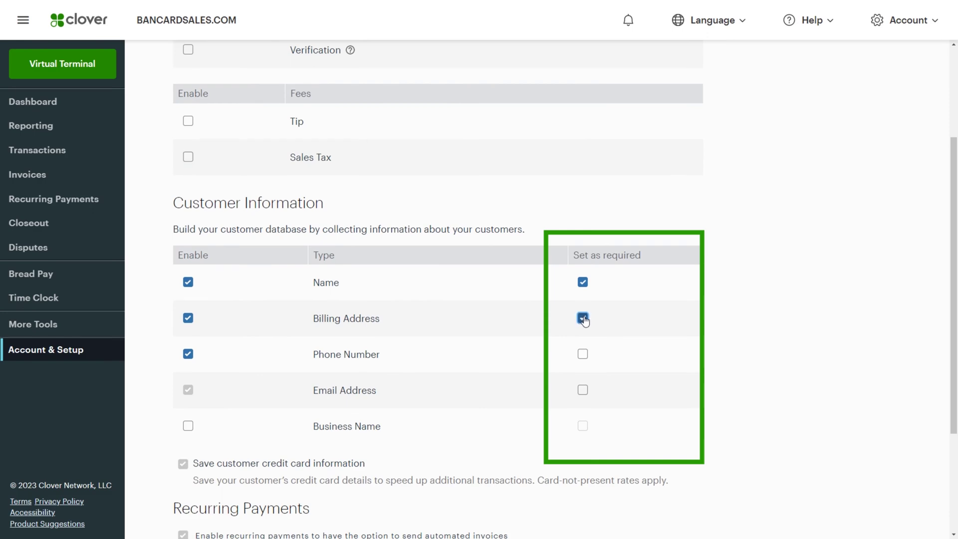
click(583, 318)
scroll(490, 343, down, 3)
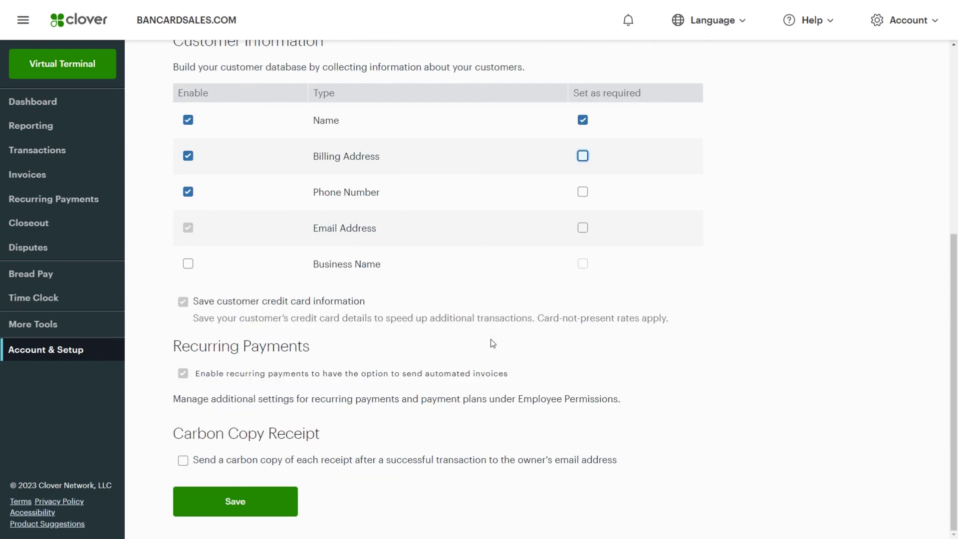
click(230, 501)
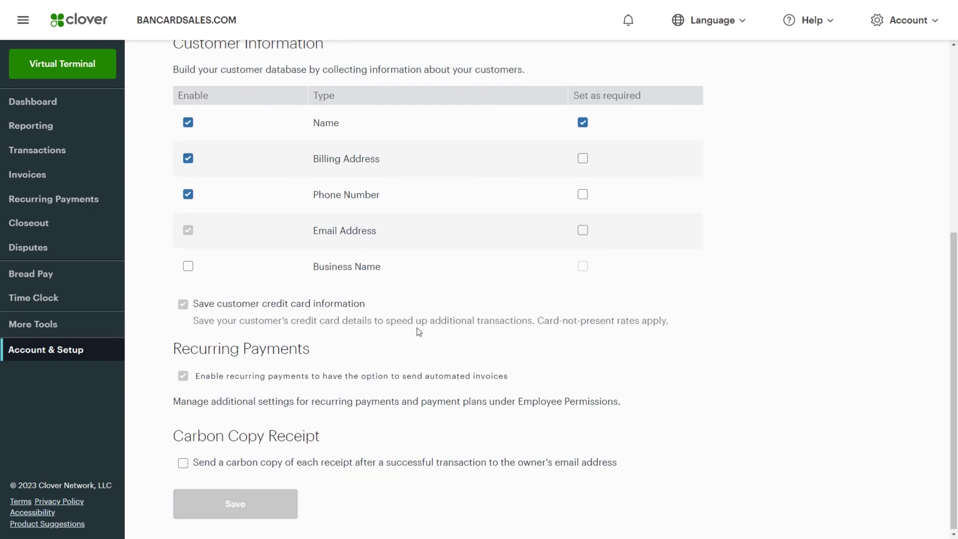
click(95, 65)
Choose Take payment with a $0.23 subtotal, note 'Jump shot lessons', and MOTO kept checked
click(304, 144)
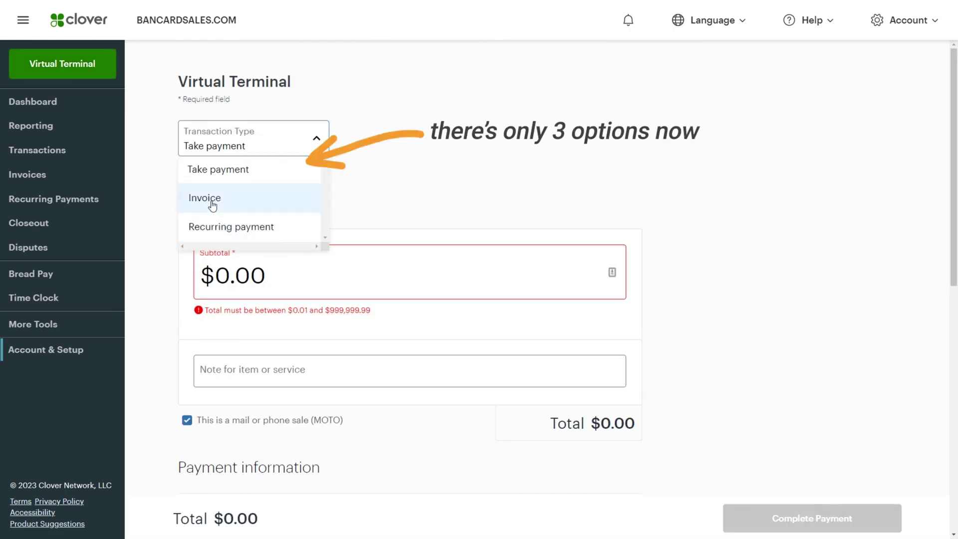
click(185, 174)
click(326, 283)
text(23)
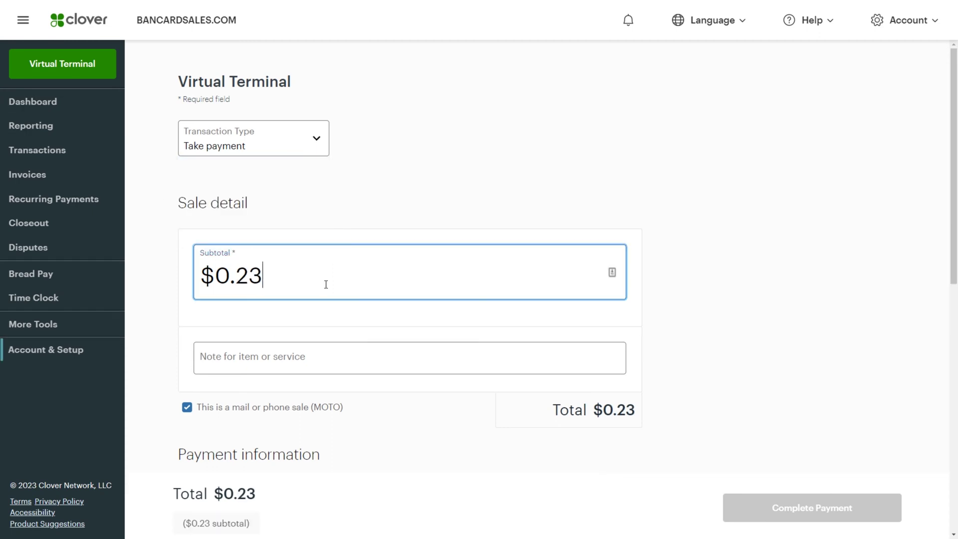
click(330, 361)
text(Jump )
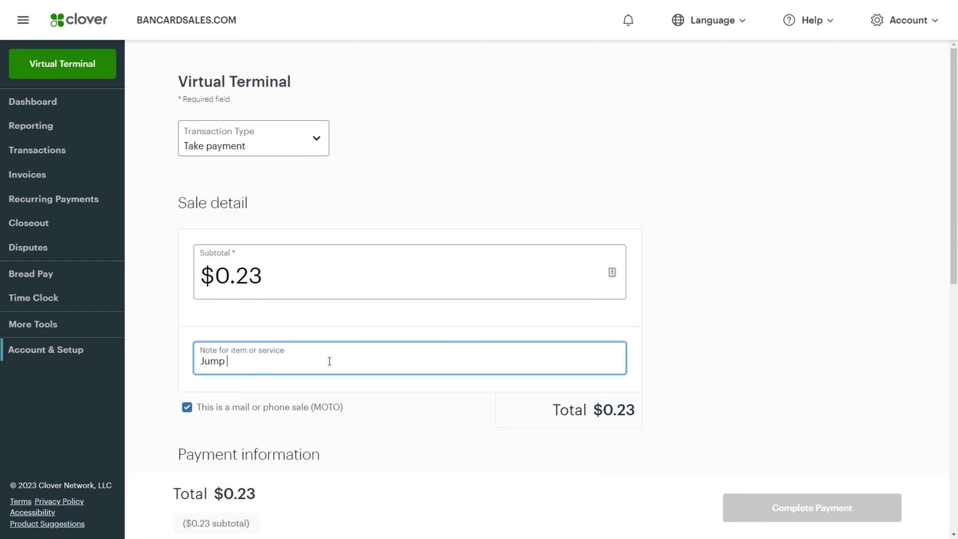
text(shot lessons)
click(187, 409)
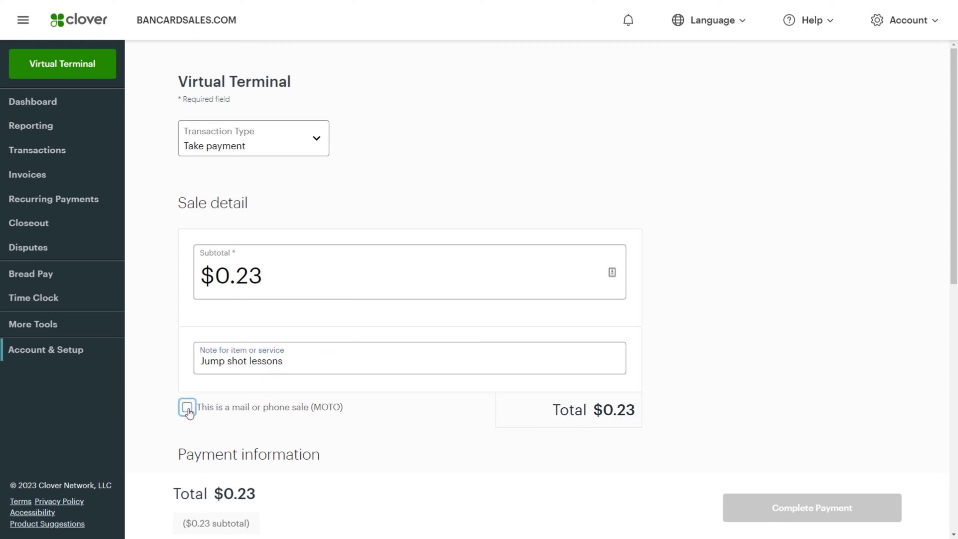
click(187, 408)
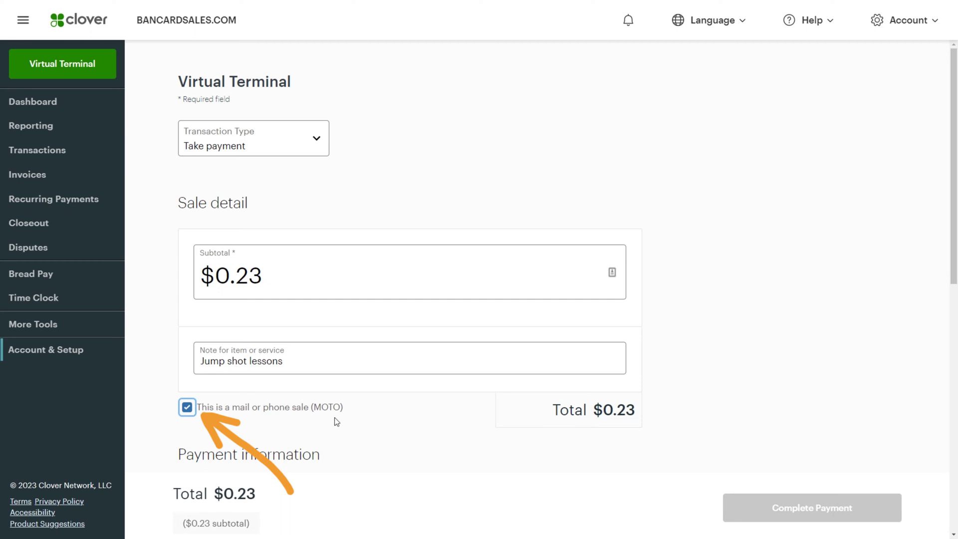
Search customers for 'info' and attach the matching saved customer, skipping the new-customer form
scroll(348, 422, down, 1)
scroll(351, 423, down, 2)
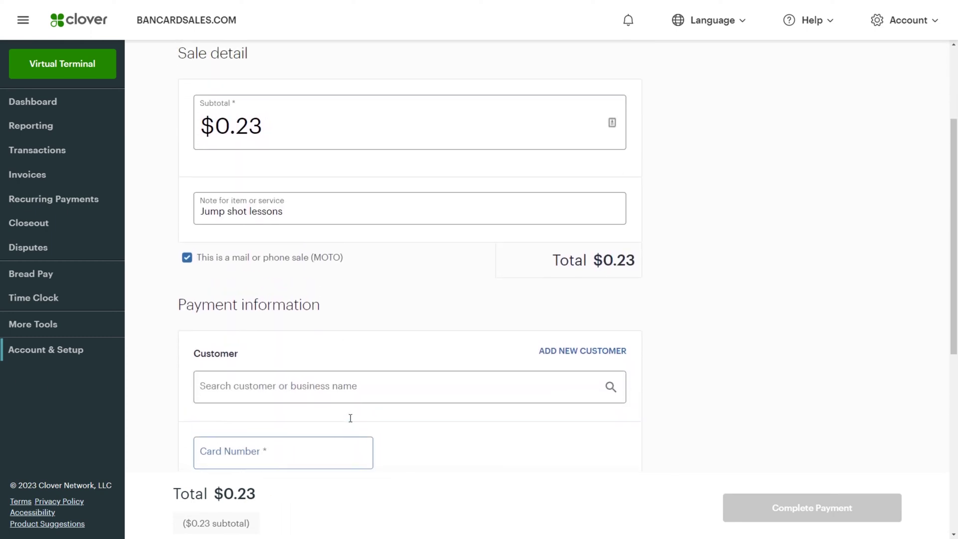
scroll(586, 355, down, 2)
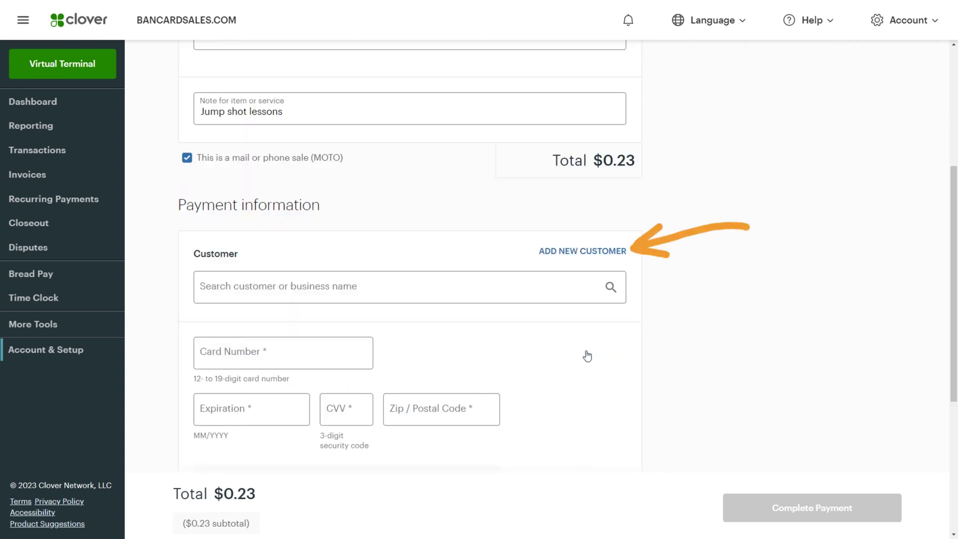
click(594, 255)
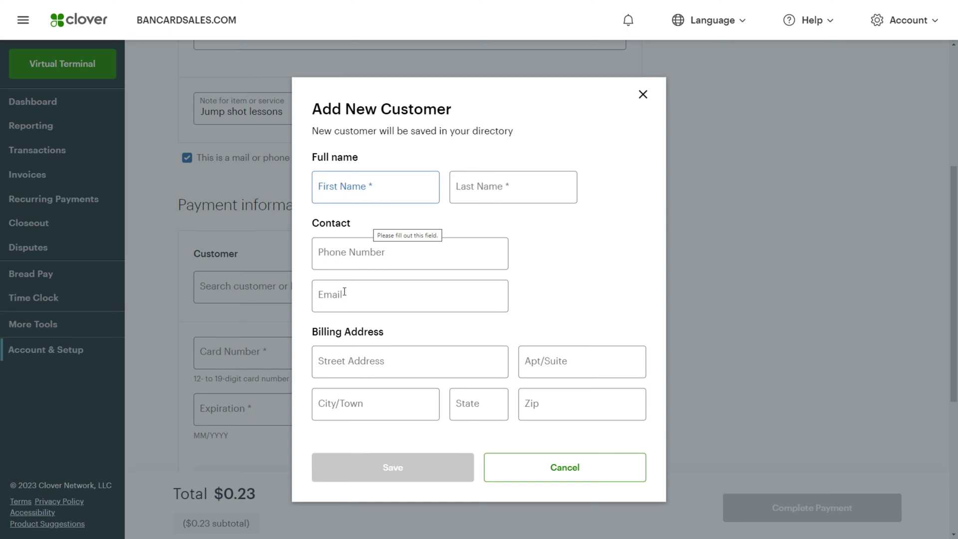
click(533, 464)
click(343, 291)
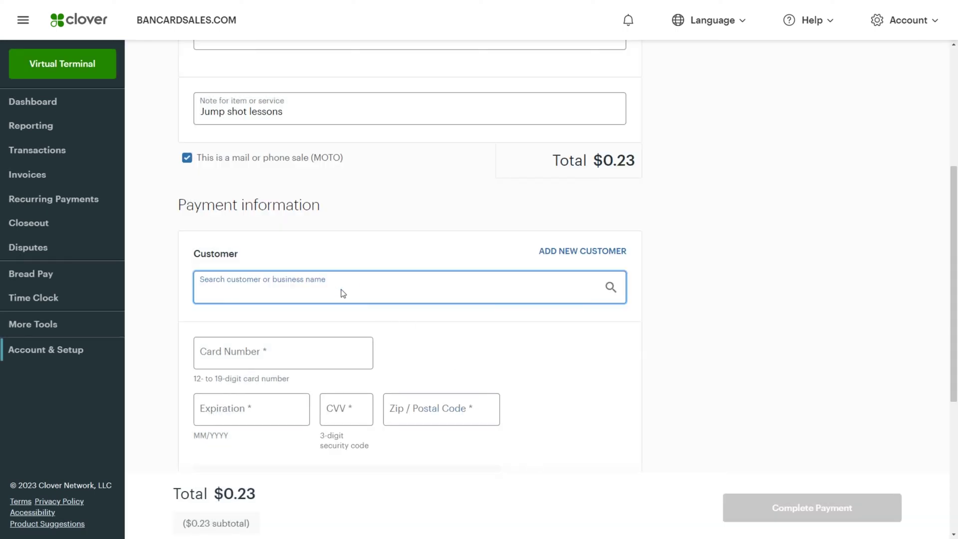
text(info)
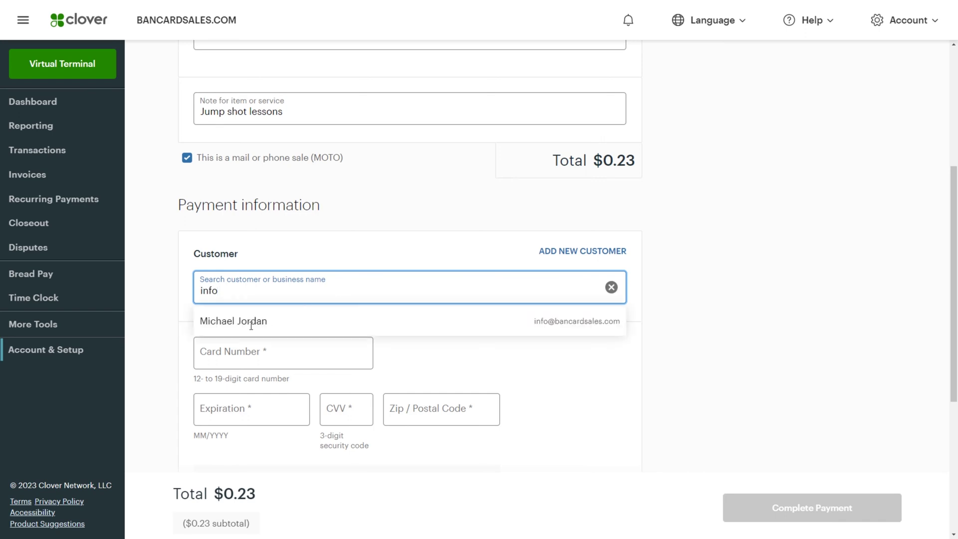
click(251, 322)
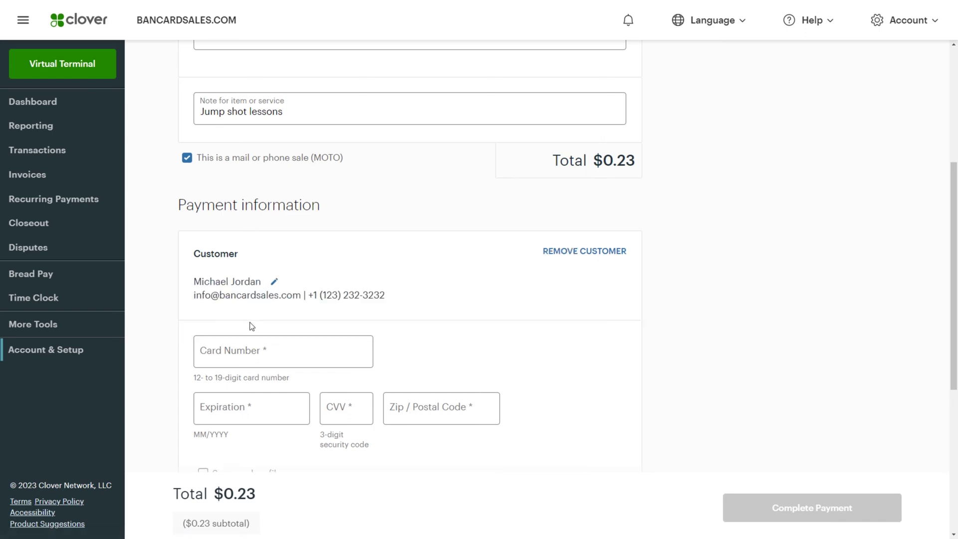
scroll(449, 325, down, 3)
click(231, 201)
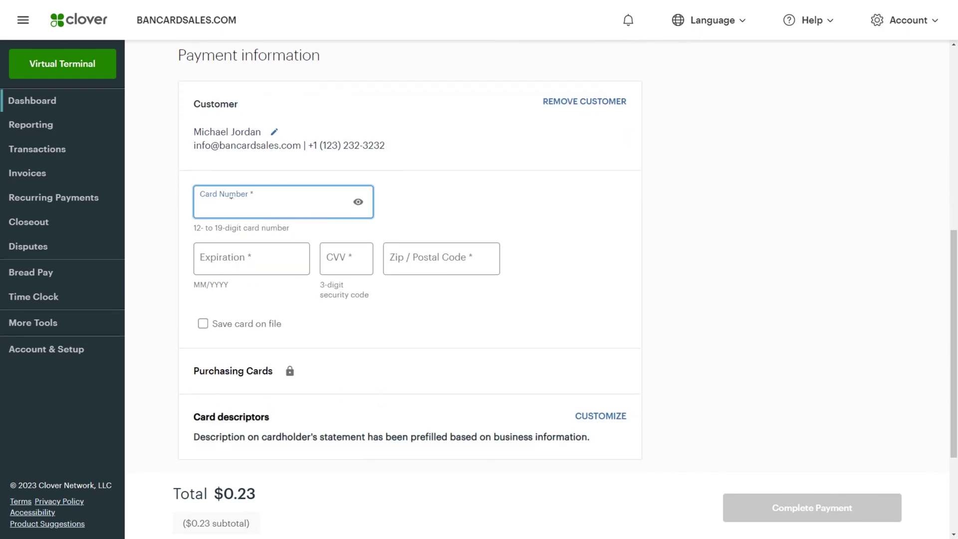
Enter expiry 02/2030, the security code and zip 46220, and save the card on file
click(252, 263)
key(Tab)
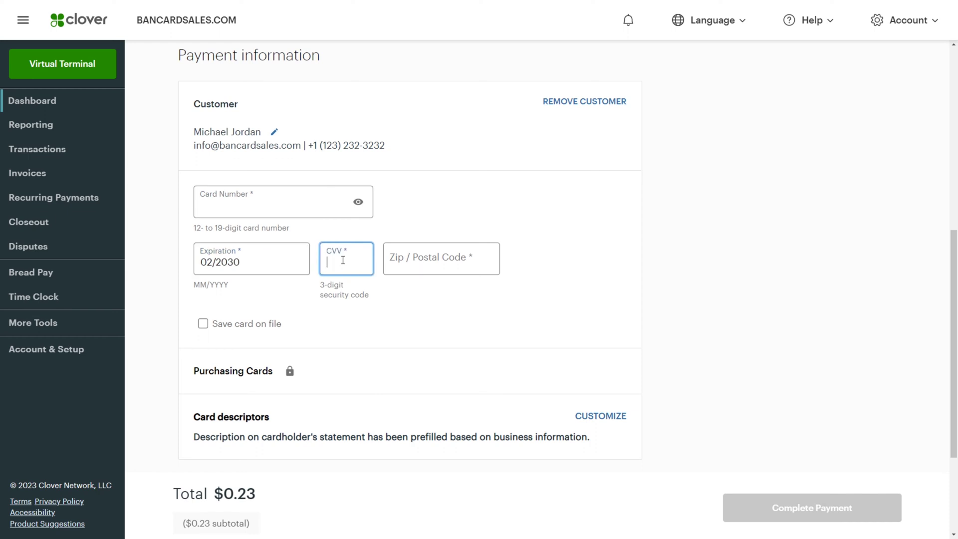
key(Tab)
click(259, 322)
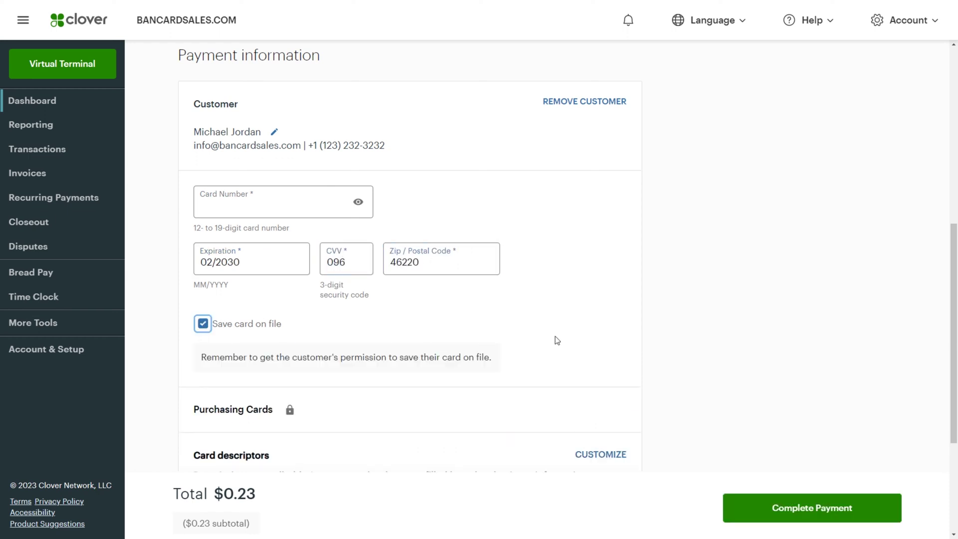
scroll(557, 340, down, 4)
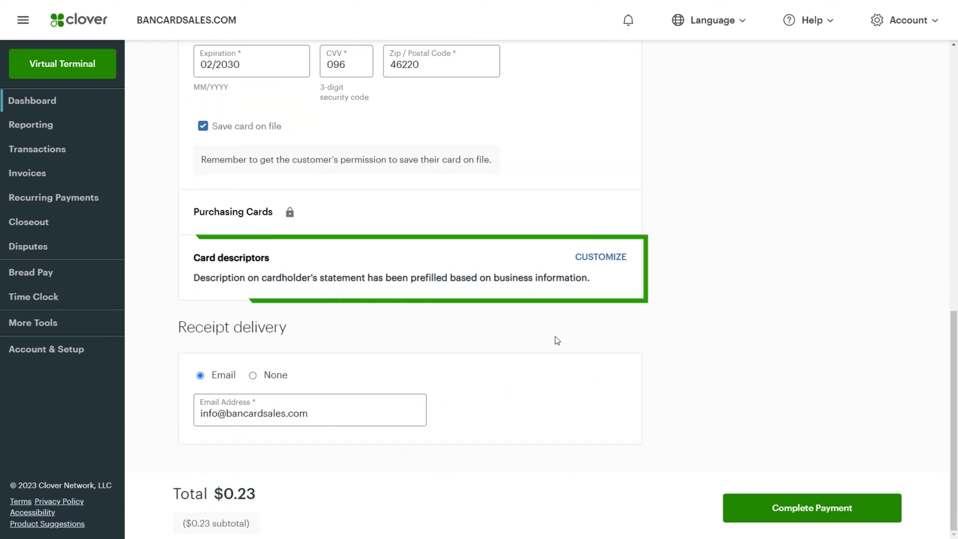
Open the card descriptor customization and close it without changes
click(609, 257)
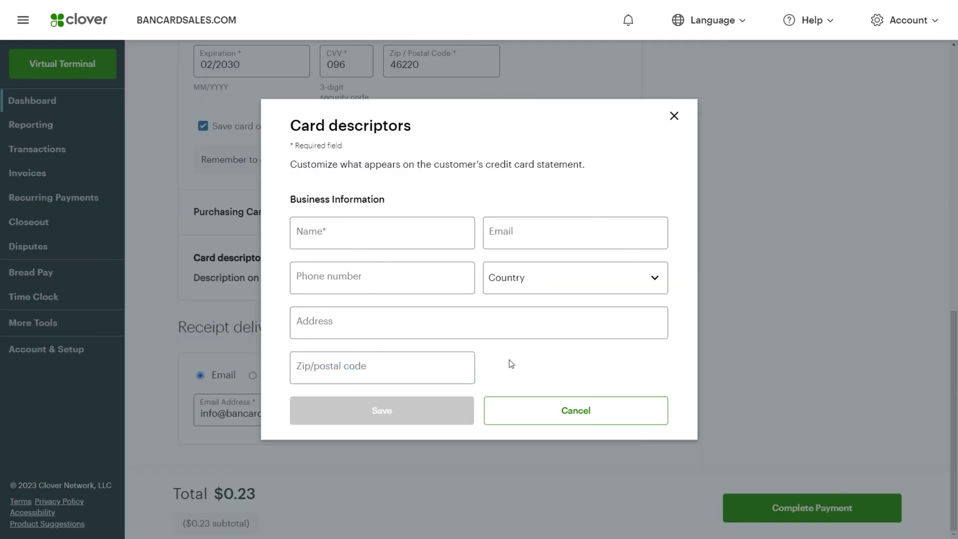
click(591, 418)
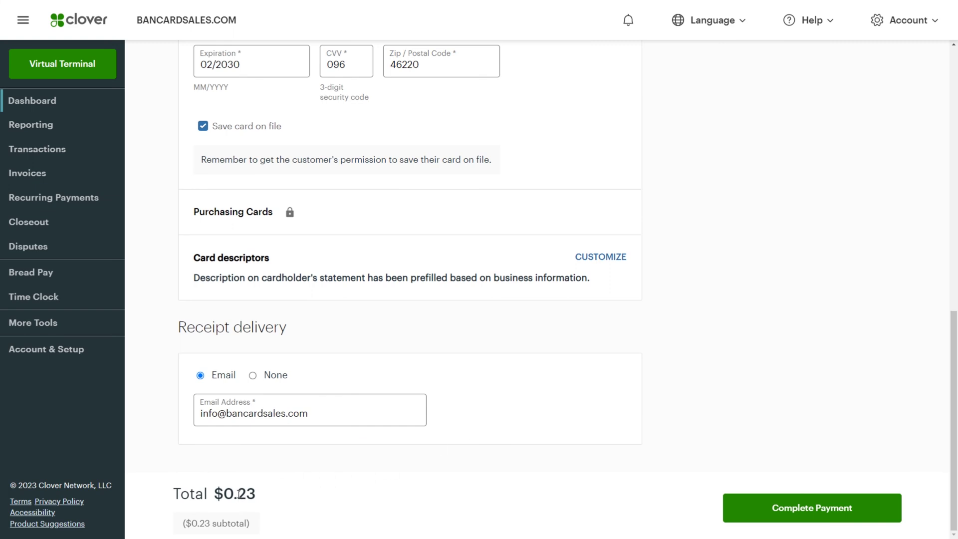
click(827, 514)
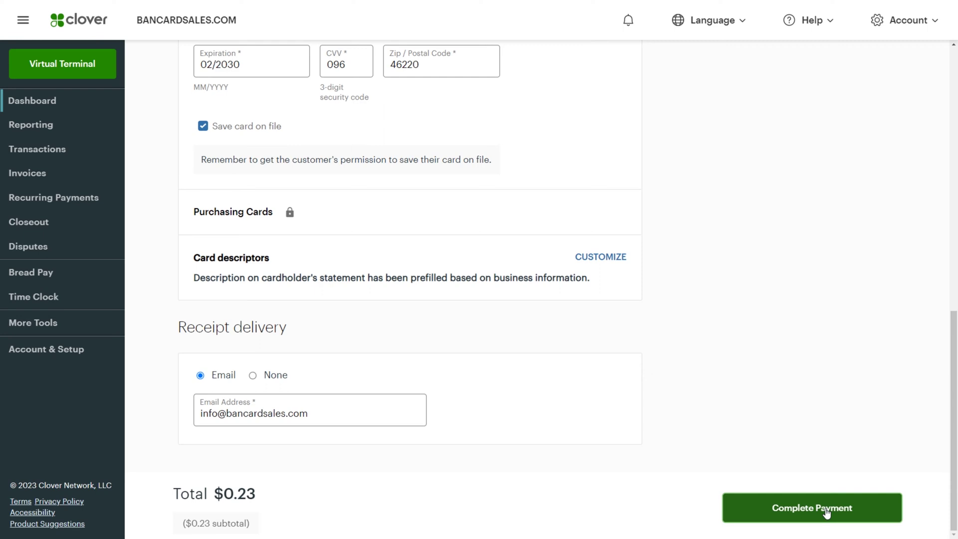
Charge the $0.23 payment and close the Transaction complete summary
click(827, 512)
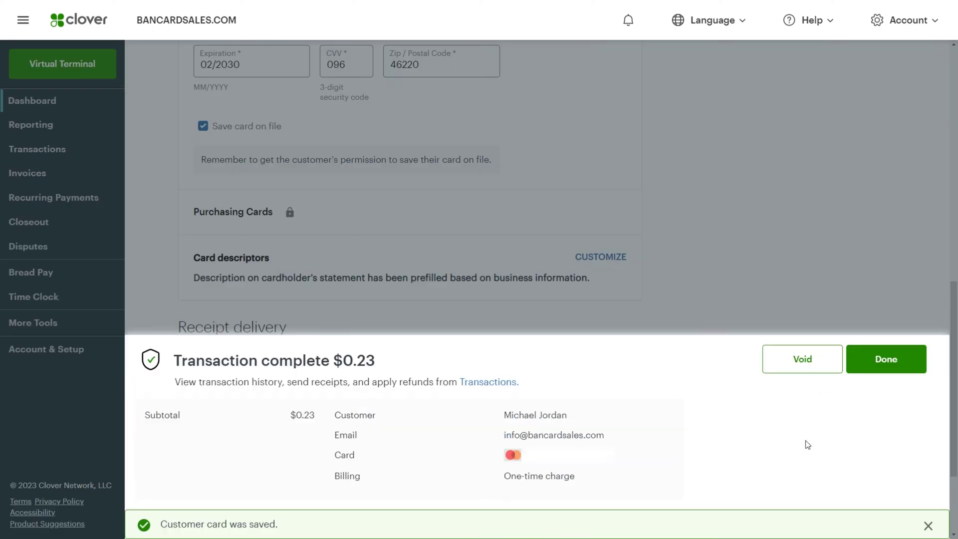
click(884, 360)
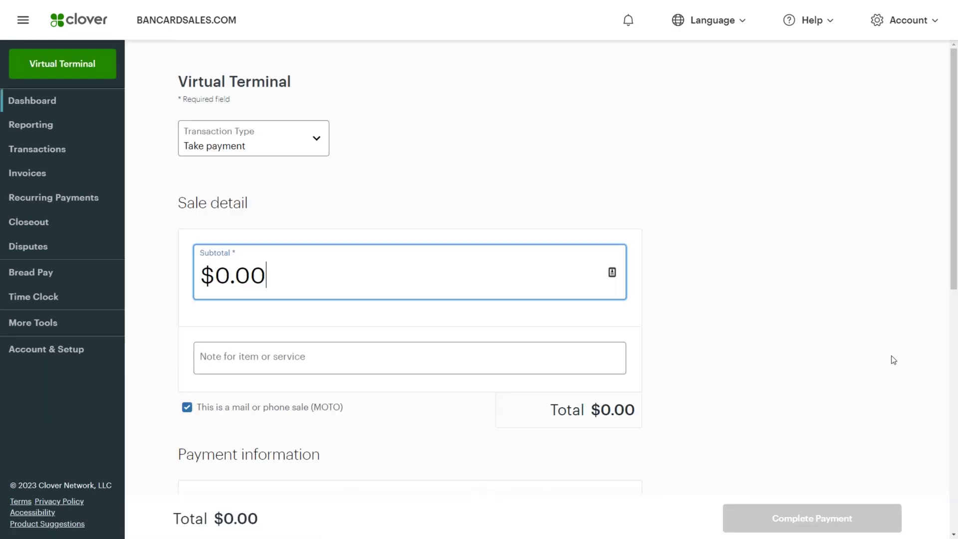
key(Tab)
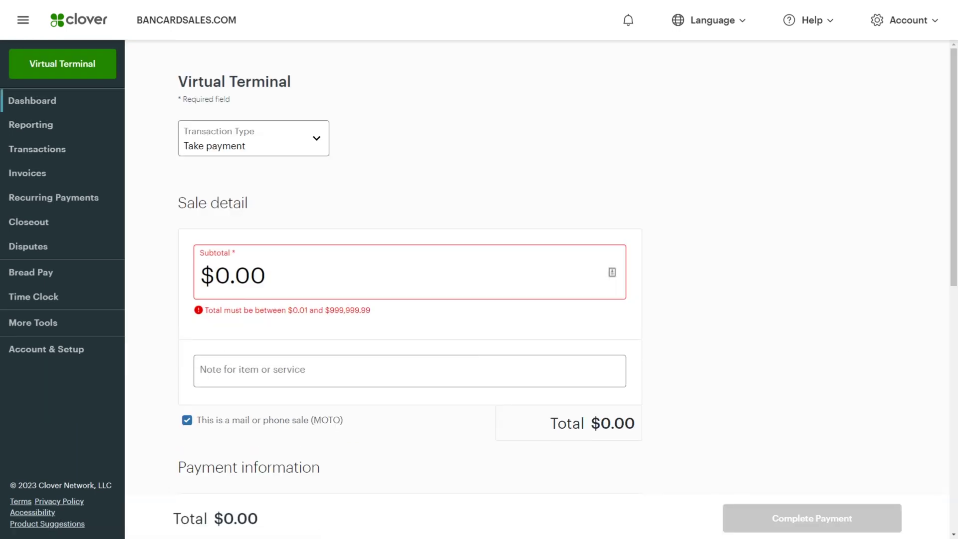
Open the Dashboard and scroll down to Today's Net Sales showing $0.23
click(46, 108)
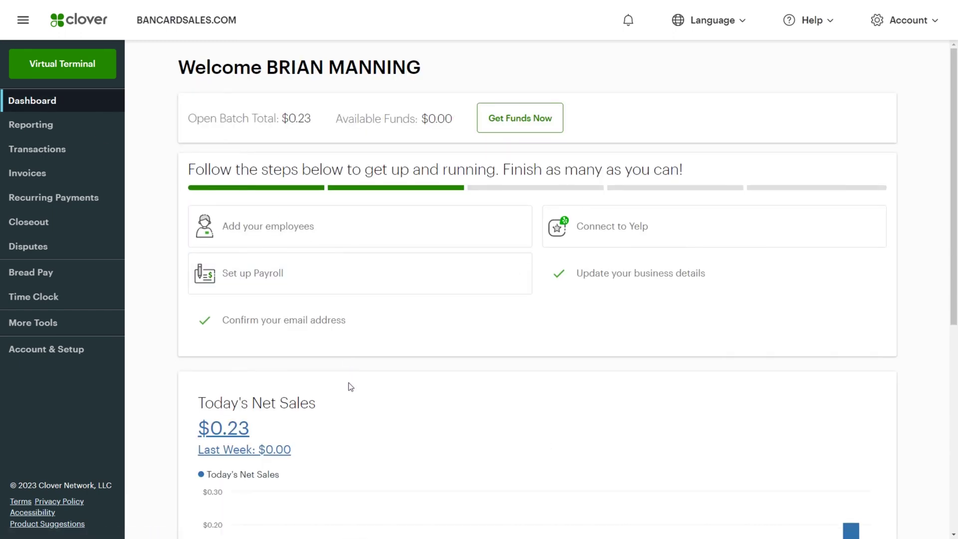
scroll(350, 387, down, 1)
scroll(350, 386, down, 1)
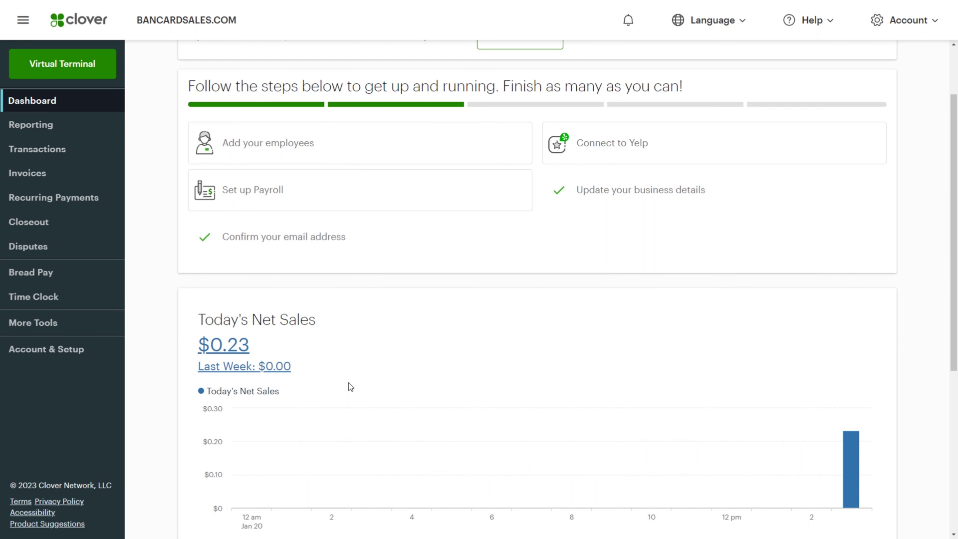
scroll(350, 386, down, 2)
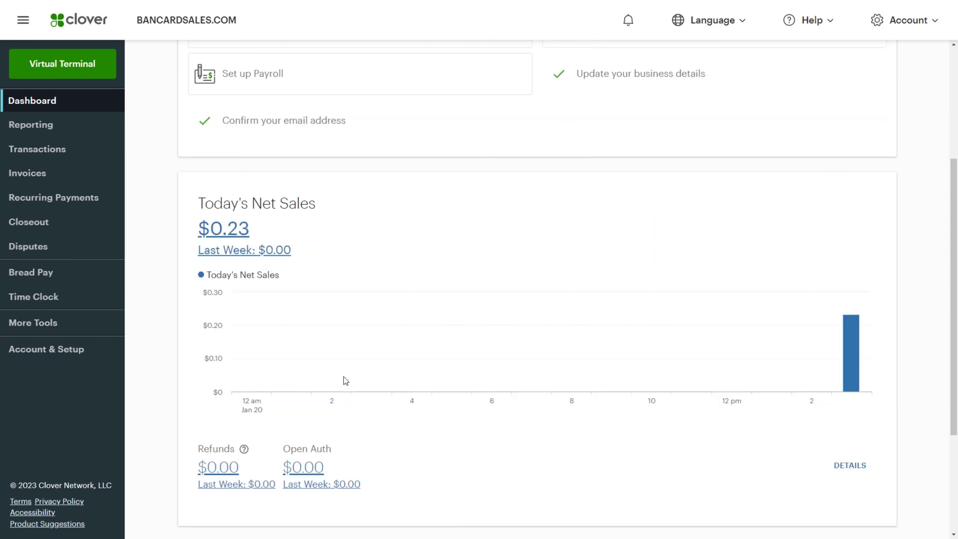
click(49, 157)
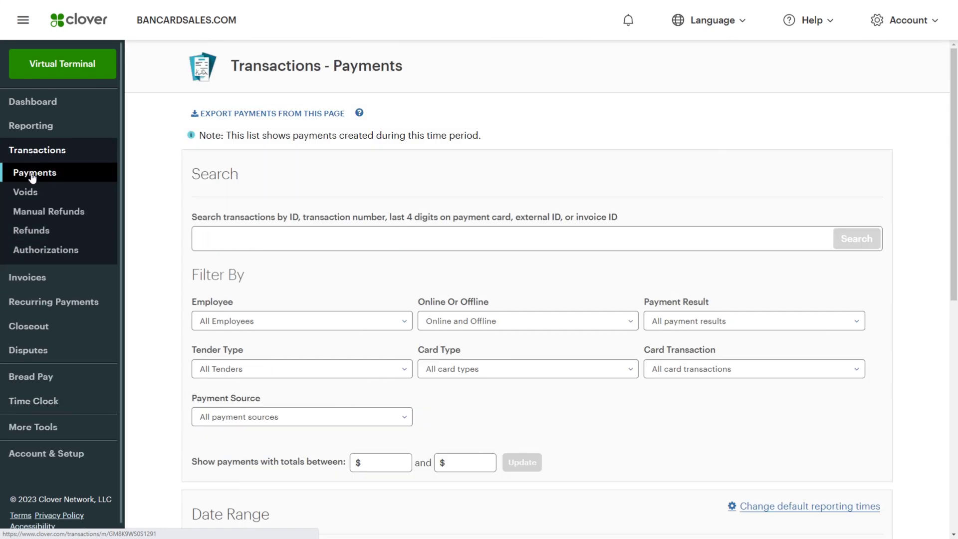
scroll(343, 245, down, 7)
scroll(344, 245, down, 1)
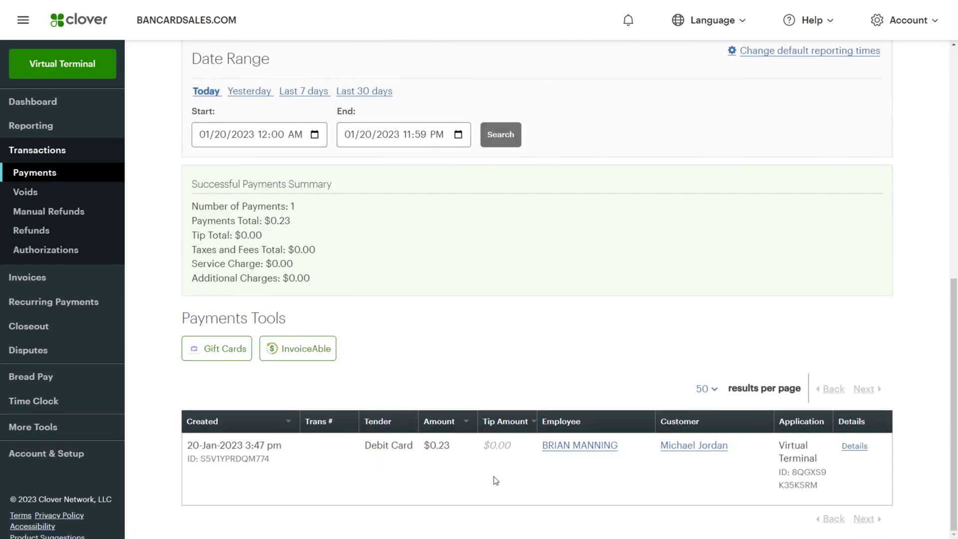
click(854, 446)
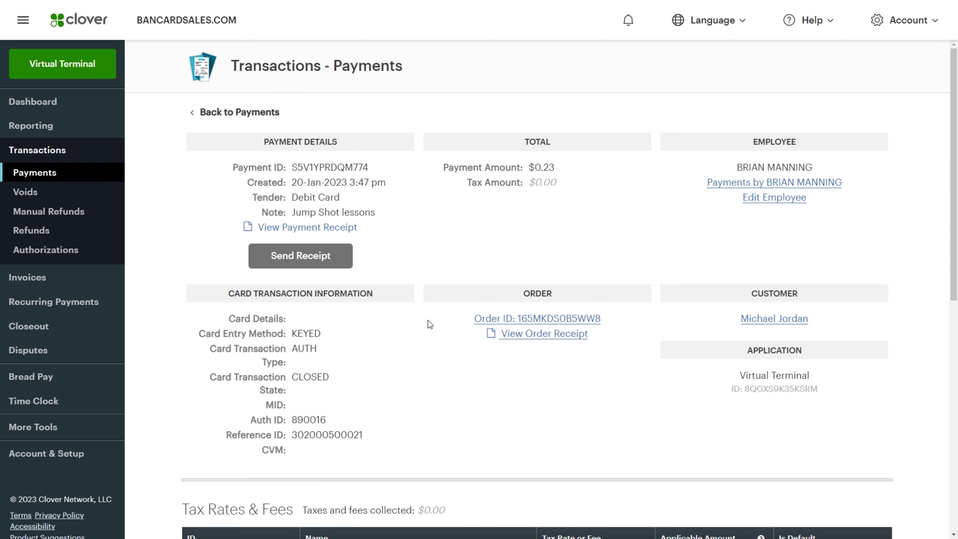
click(41, 109)
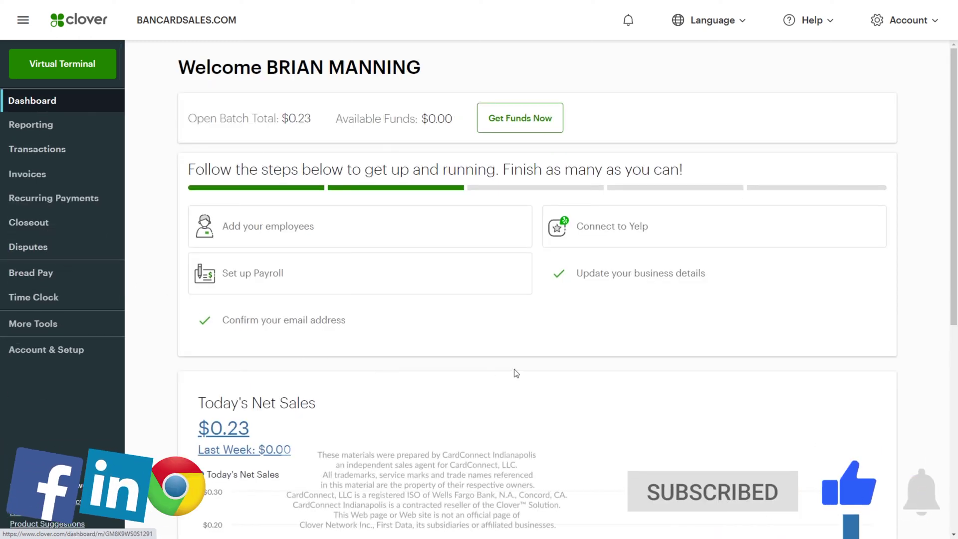
scroll(524, 374, down, 5)
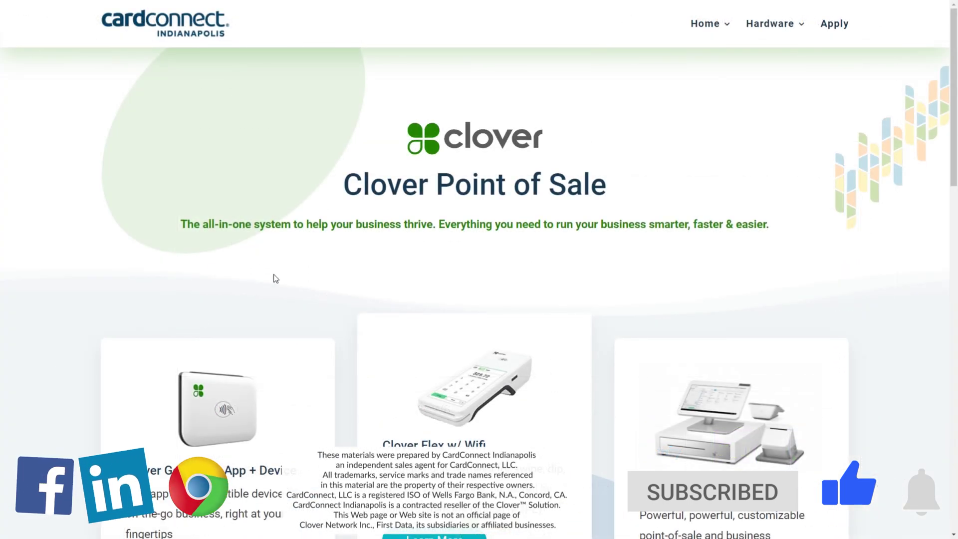
Scroll through the Clover product cards (Go, Flex, Station DUO, Solo, Mini) and back up
scroll(639, 162, down, 3)
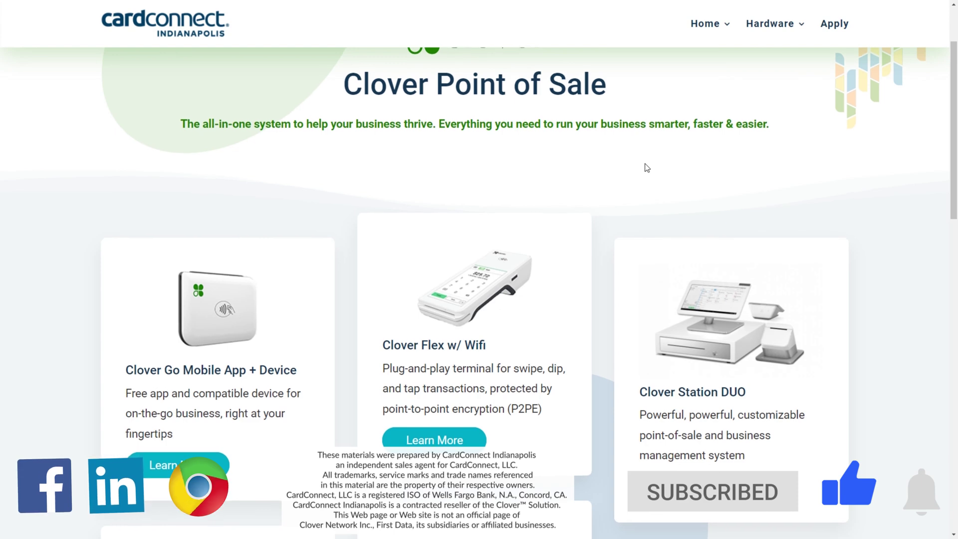
scroll(641, 171, down, 1)
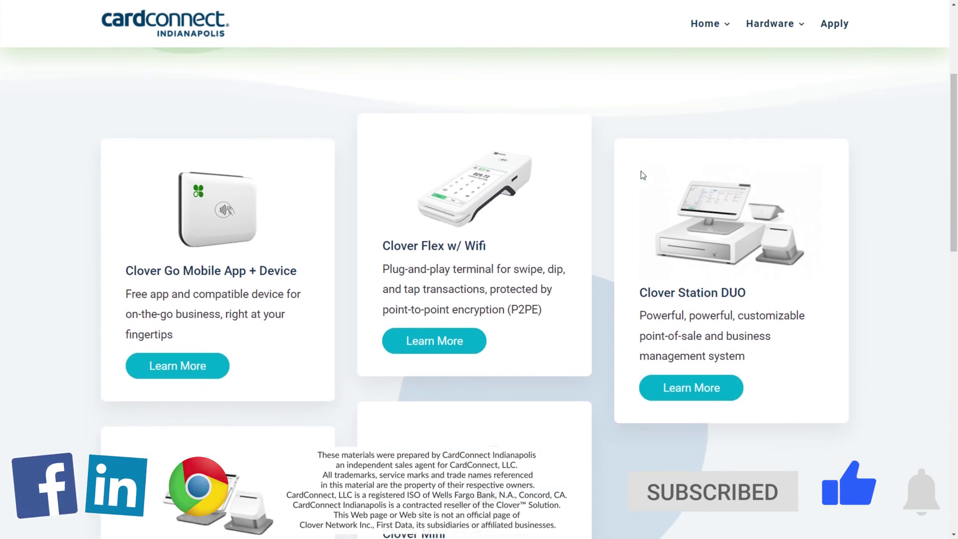
scroll(643, 174, down, 3)
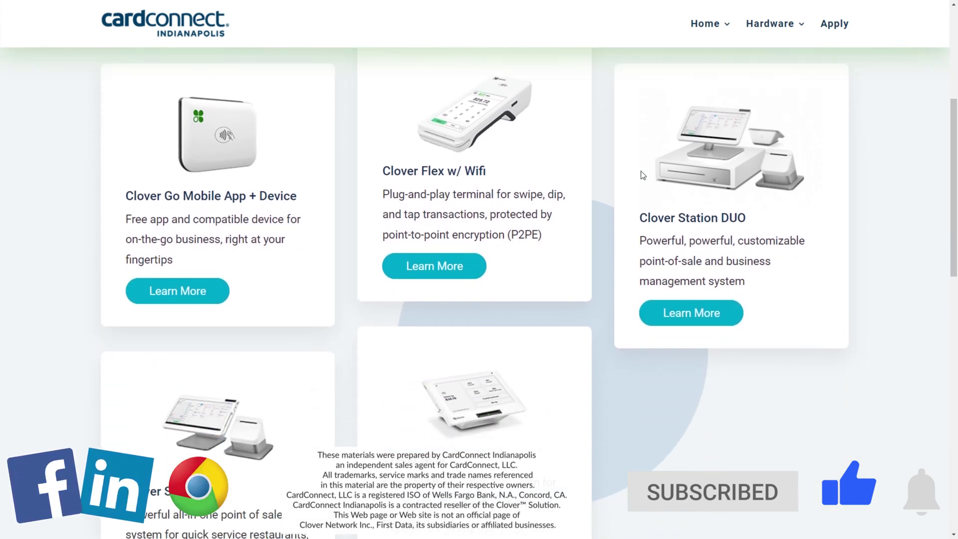
scroll(858, 238, down, 3)
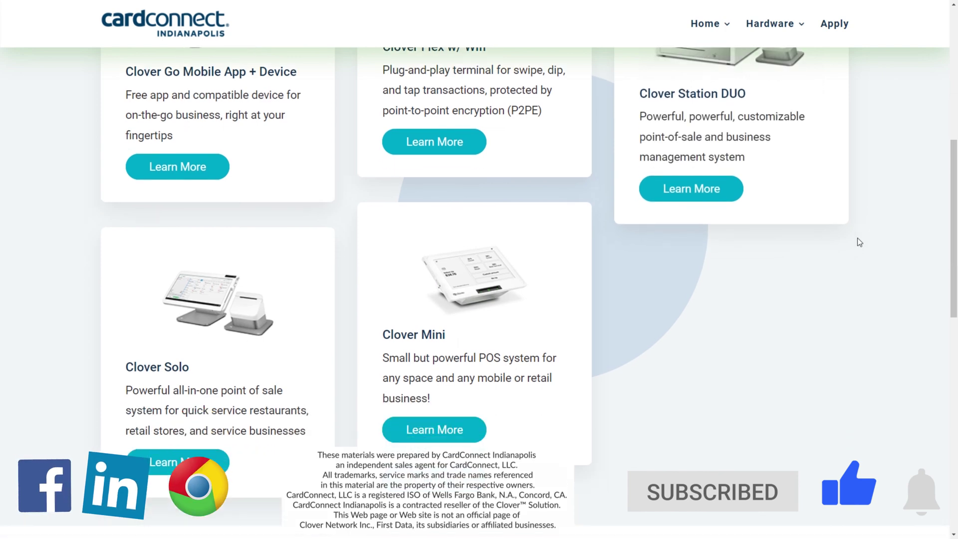
scroll(859, 244, down, 5)
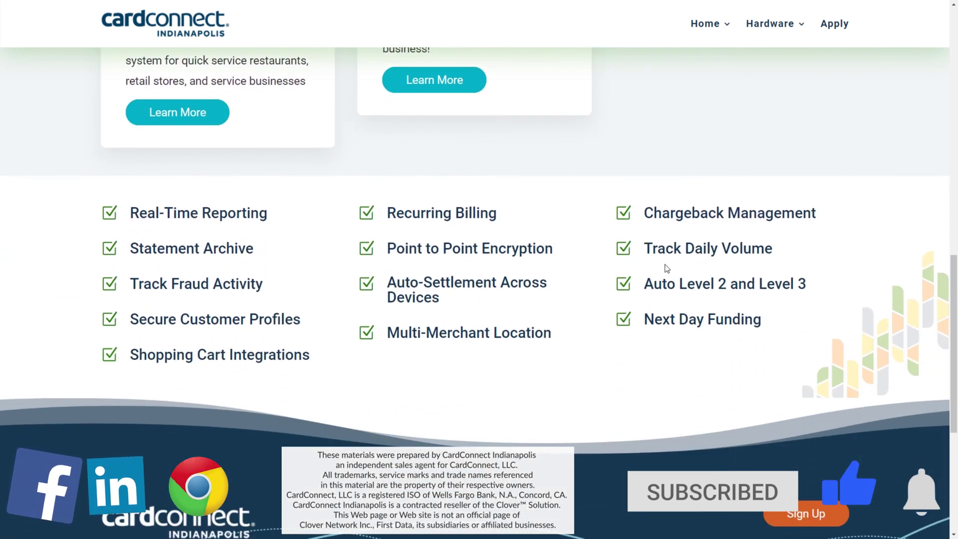
scroll(673, 263, up, 7)
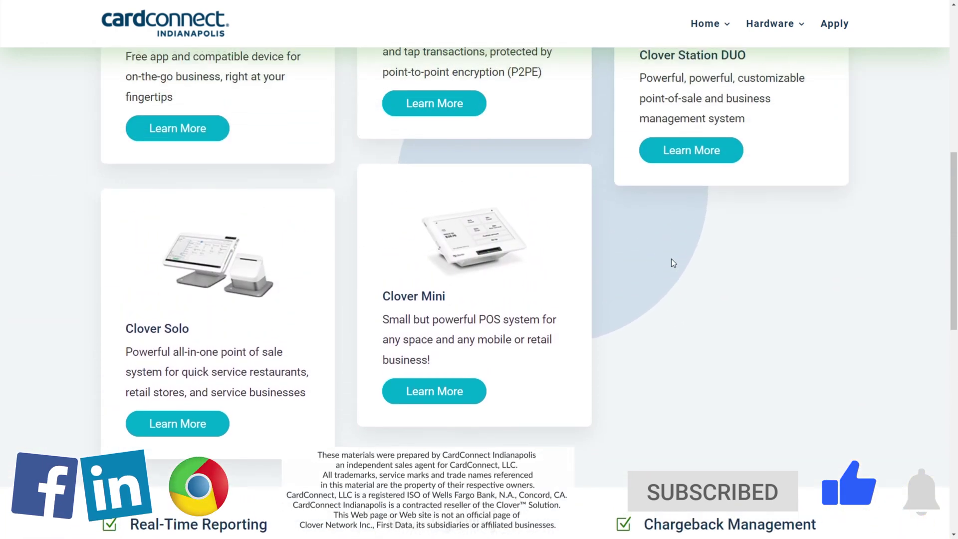
scroll(672, 263, up, 3)
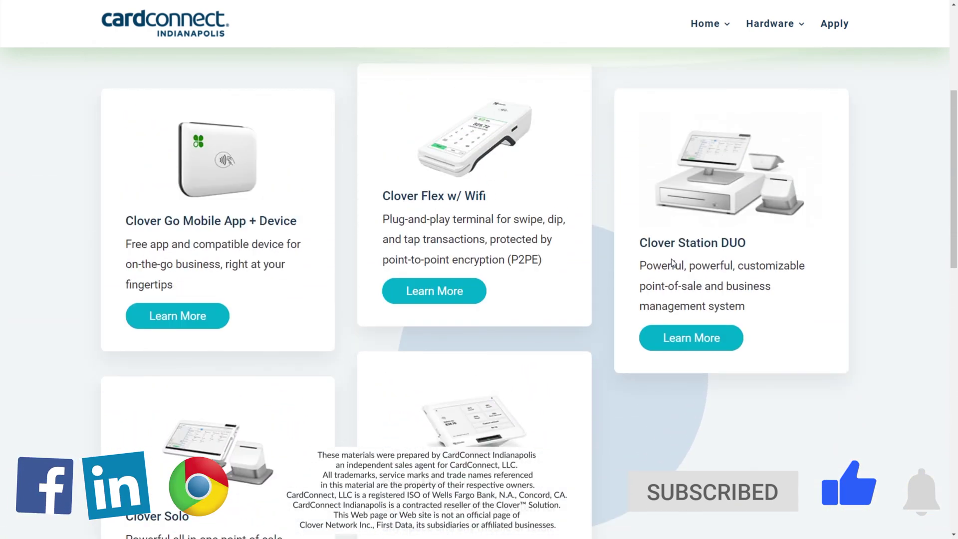
scroll(671, 263, up, 3)
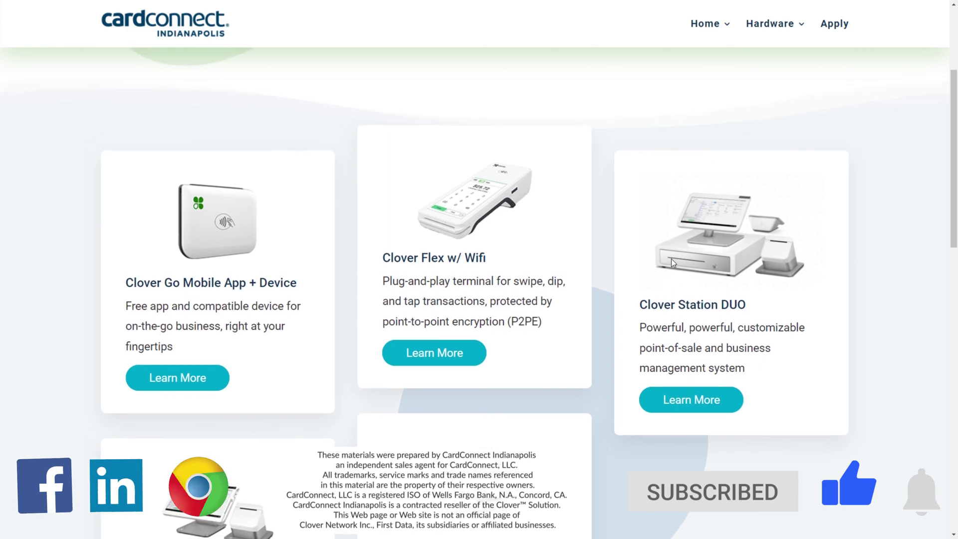